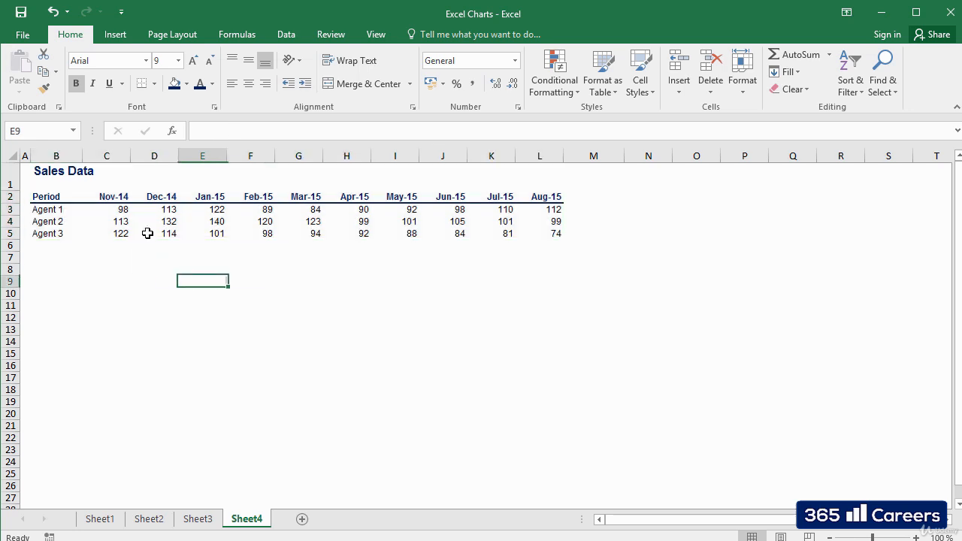
pyautogui.moveTo(58, 209); pyautogui.dragTo(169, 221)
pyautogui.moveTo(298, 204); pyautogui.dragTo(556, 235)
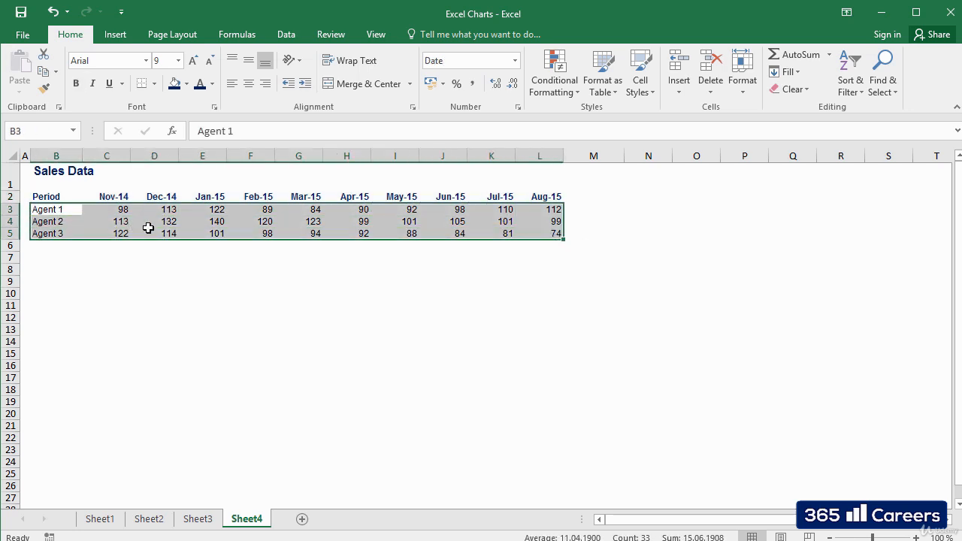
pyautogui.click(613, 221)
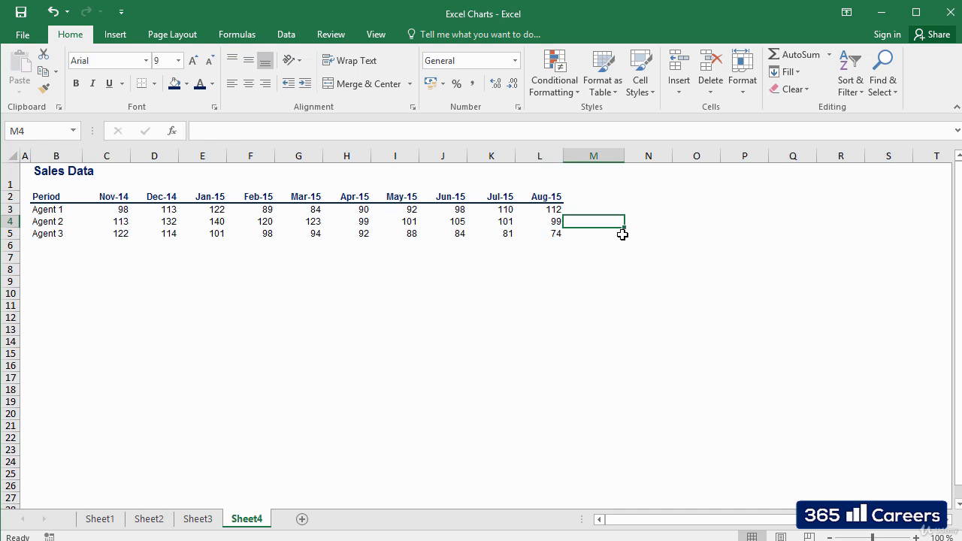
# - Enter the header "Trend" in cell M2, beside the Aug-15 column
pyautogui.click(597, 197)
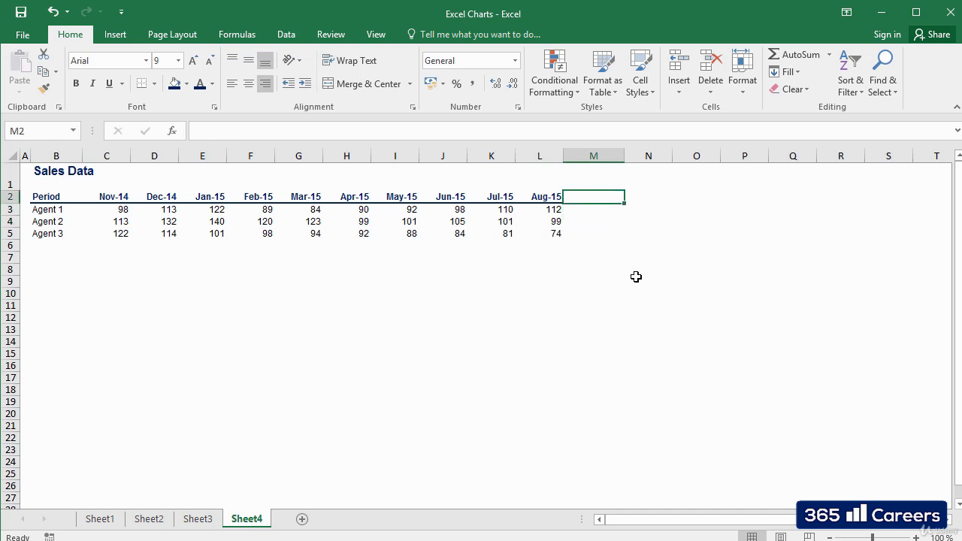
pyautogui.write('Tre')
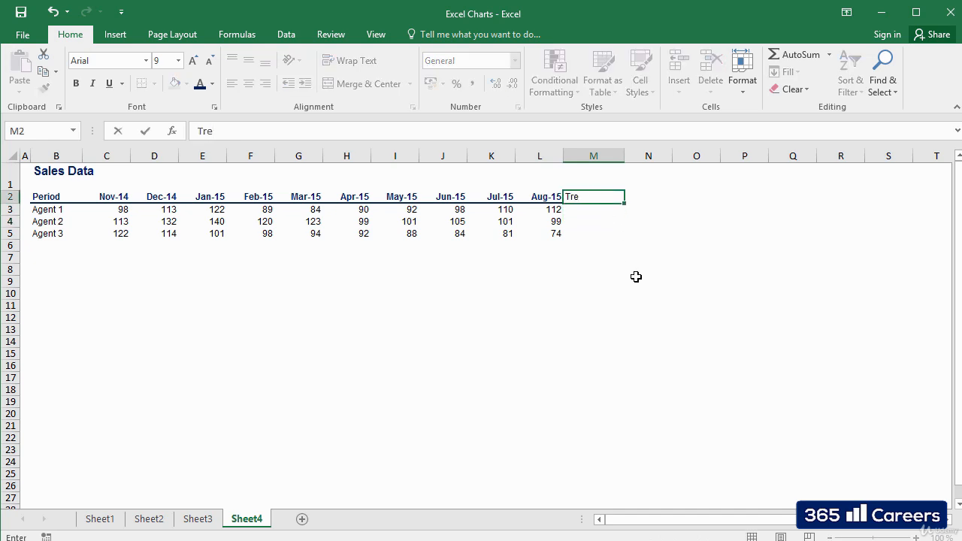
pyautogui.write('nd')
pyautogui.press('Tab')
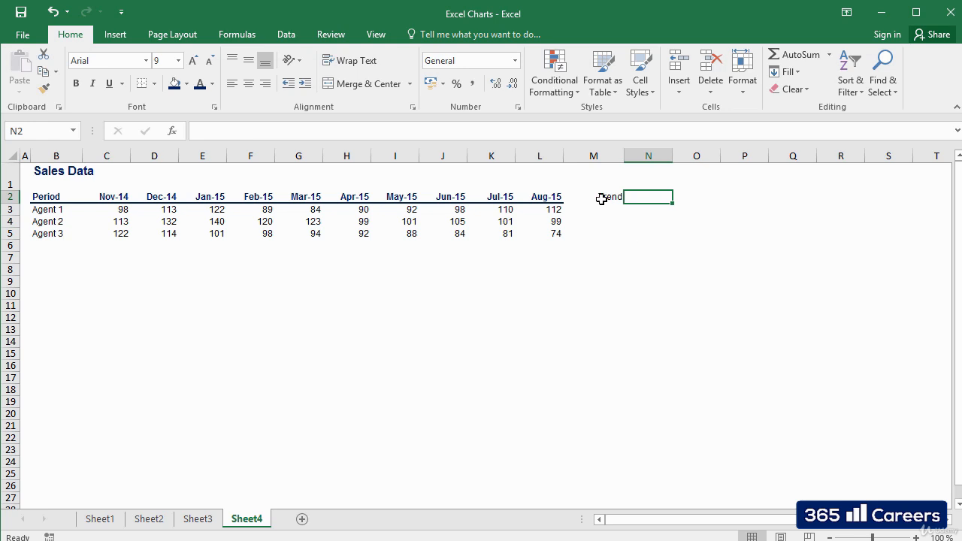
pyautogui.click(602, 198)
# - Insert a line sparkline in cell M3 using the Agent 1 sales data in C3:L3
pyautogui.click(599, 209)
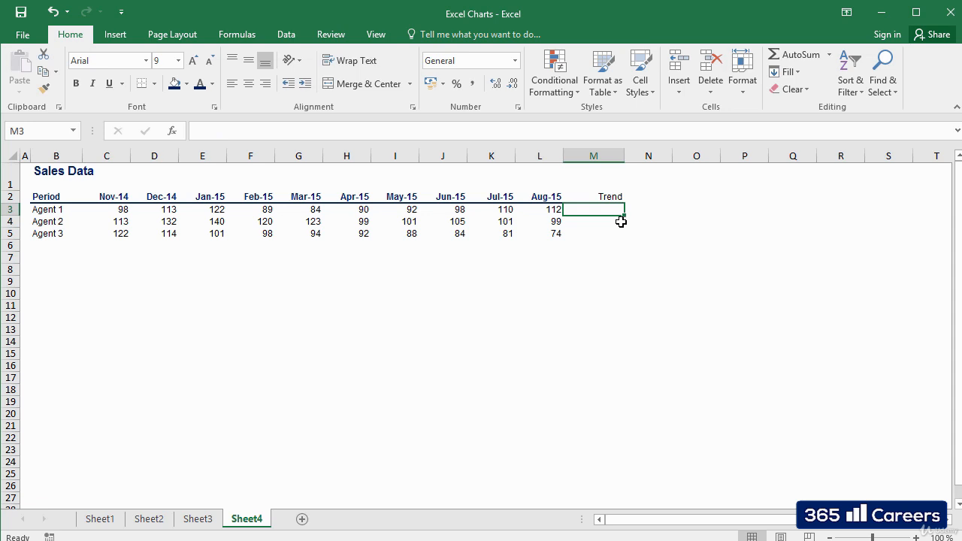
pyautogui.click(117, 35)
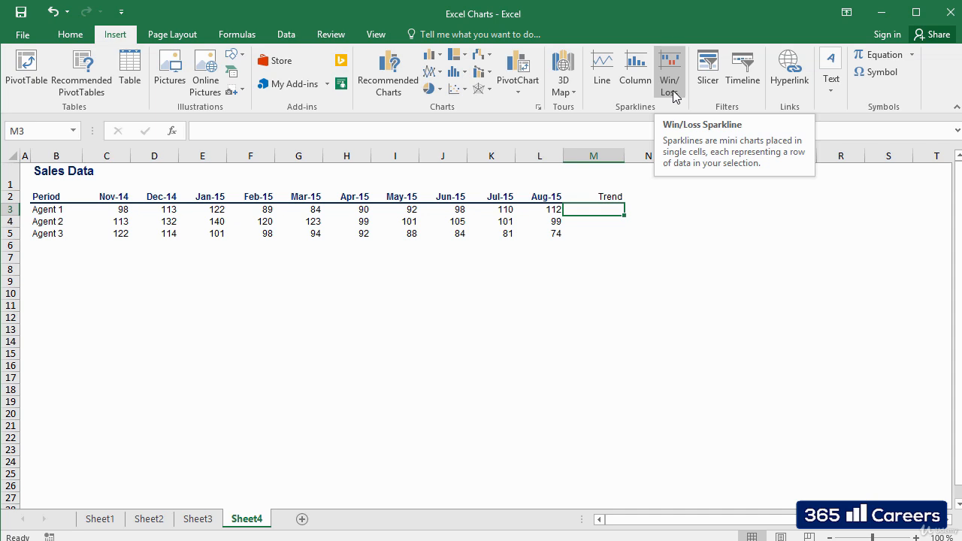
pyautogui.click(612, 88)
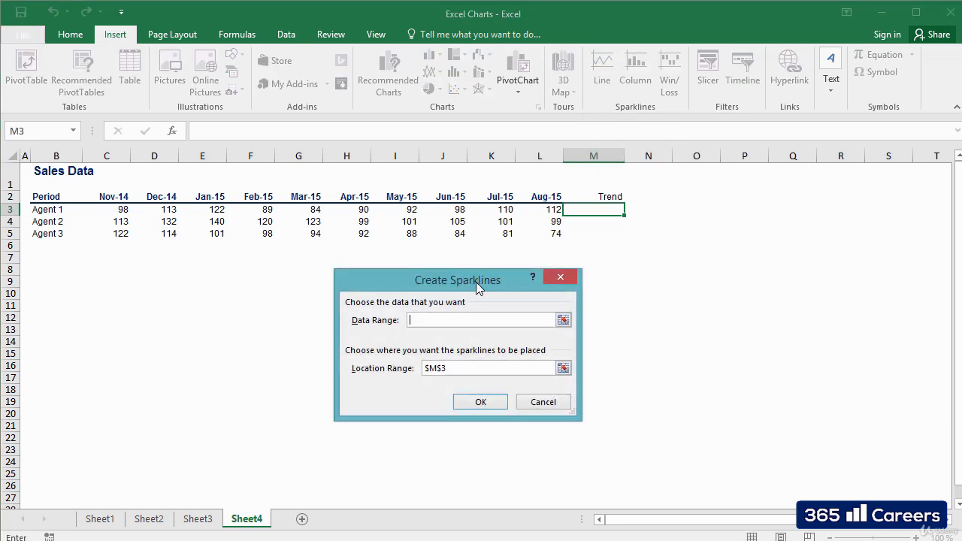
pyautogui.moveTo(476, 282); pyautogui.dragTo(466, 270)
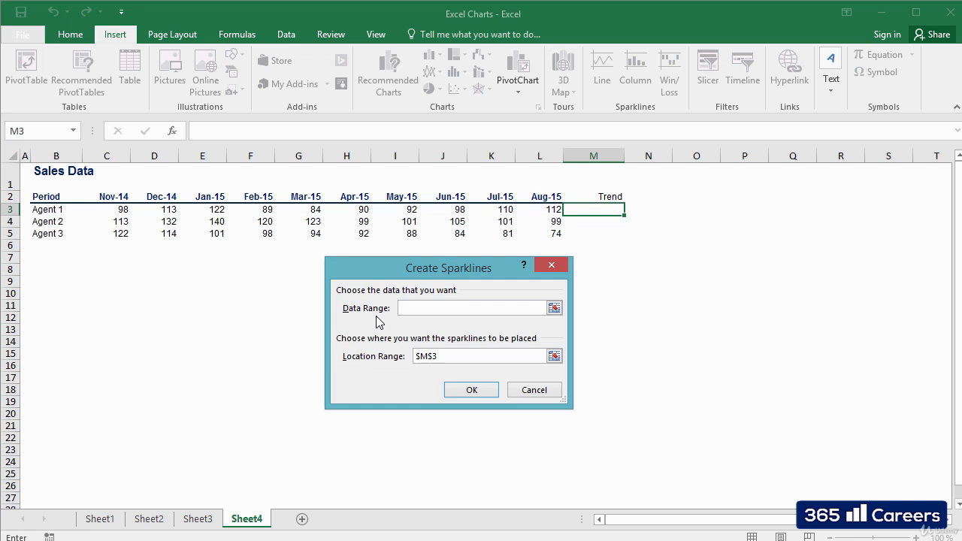
pyautogui.click(554, 308)
pyautogui.moveTo(122, 209); pyautogui.dragTo(527, 209)
pyautogui.press('Return')
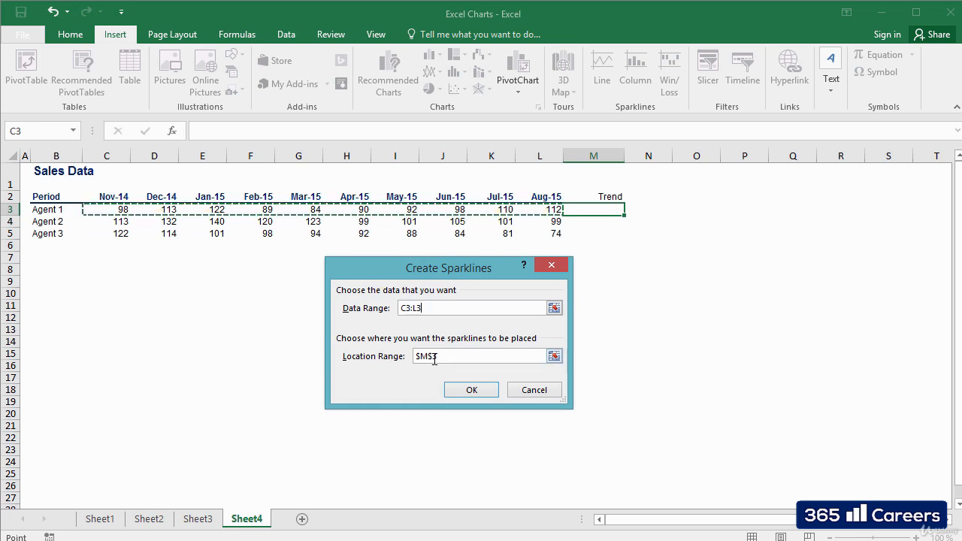
pyautogui.click(478, 390)
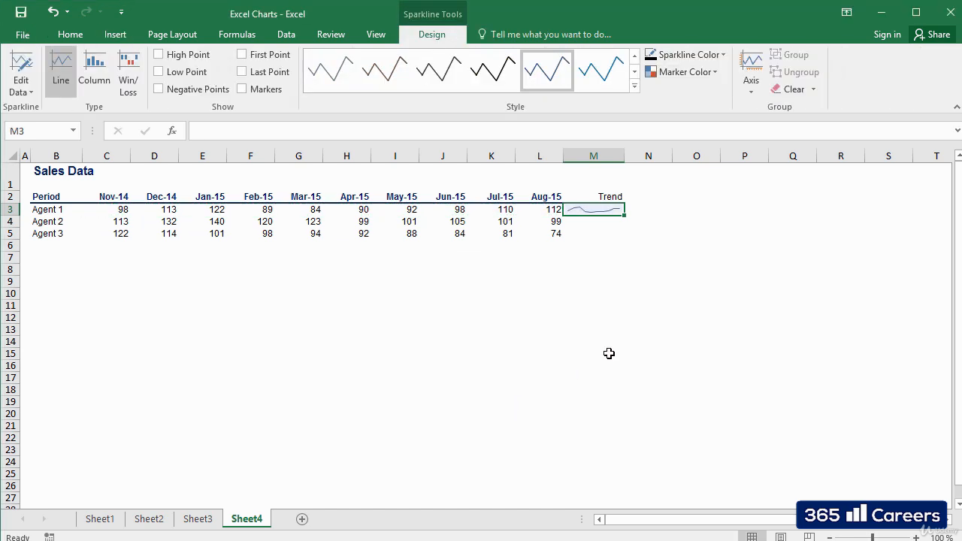
# - Try the High Point, Low Point, Negative Points and Markers options on the M3 sparkline, switching each off again
pyautogui.click(599, 321)
pyautogui.click(593, 209)
pyautogui.click(193, 60)
pyautogui.click(193, 60)
pyautogui.click(178, 76)
pyautogui.click(199, 91)
pyautogui.click(199, 90)
pyautogui.click(261, 90)
pyautogui.click(262, 93)
# - Try several preset styles on the M3 sparkline and settle on the third style in the gallery
pyautogui.click(391, 77)
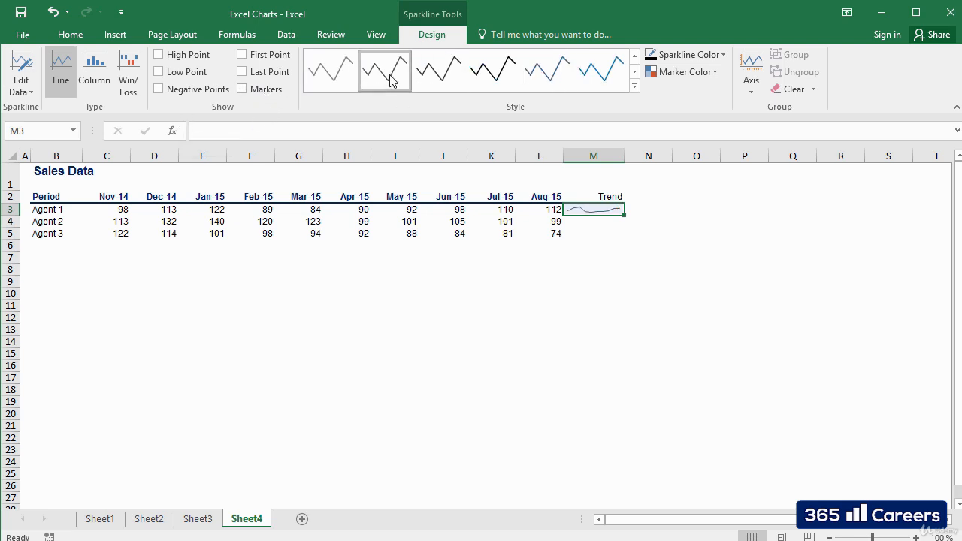
pyautogui.click(509, 84)
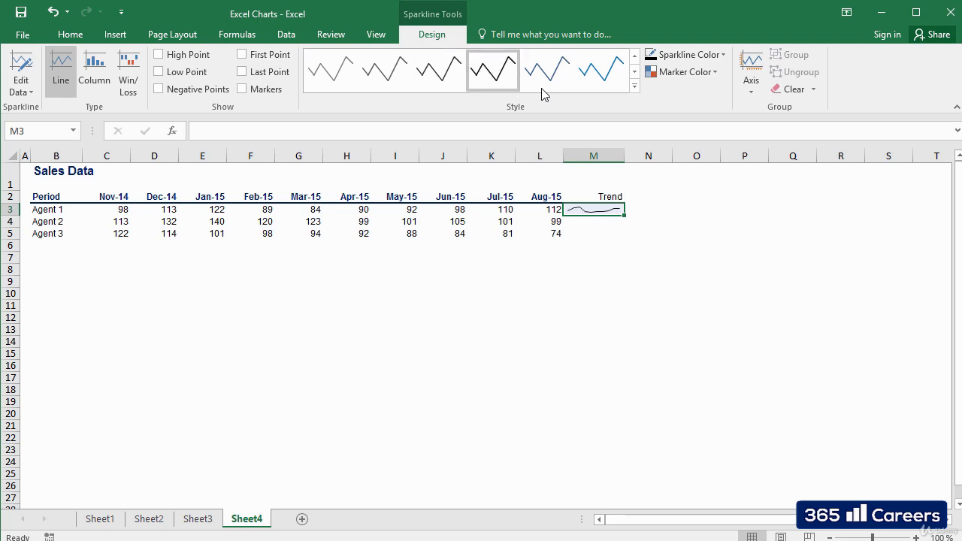
pyautogui.click(605, 84)
pyautogui.click(331, 72)
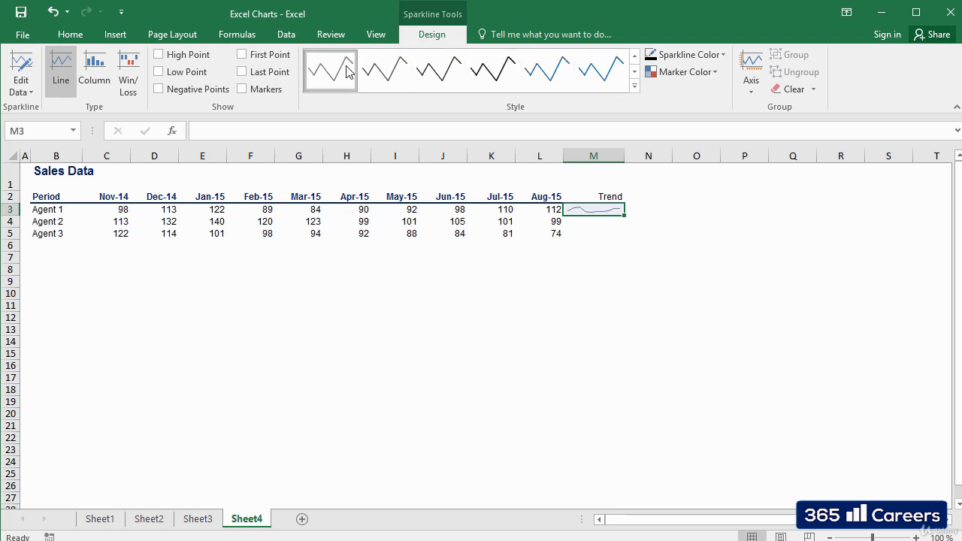
pyautogui.click(431, 83)
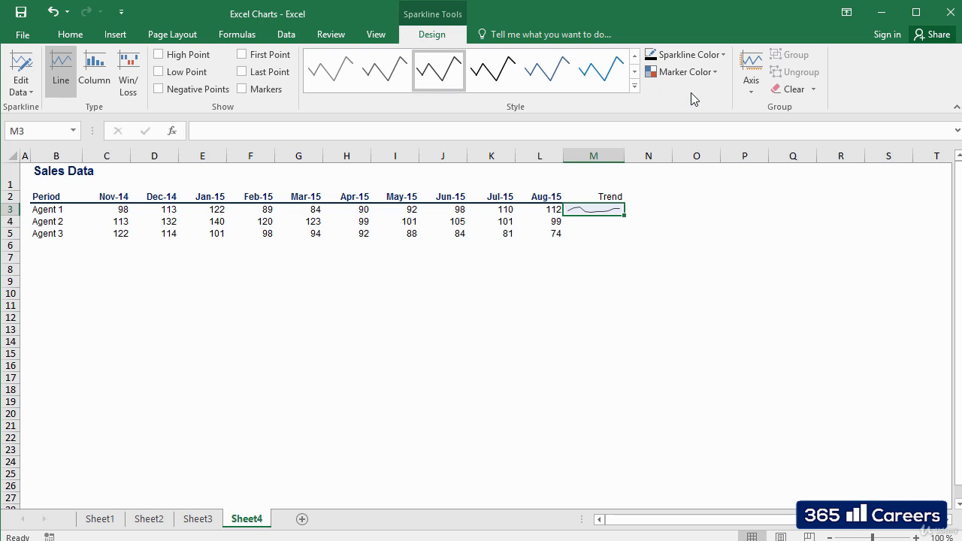
# - Try the Column and Win/Loss types on the M3 sparkline, then return it to Line
pyautogui.click(96, 84)
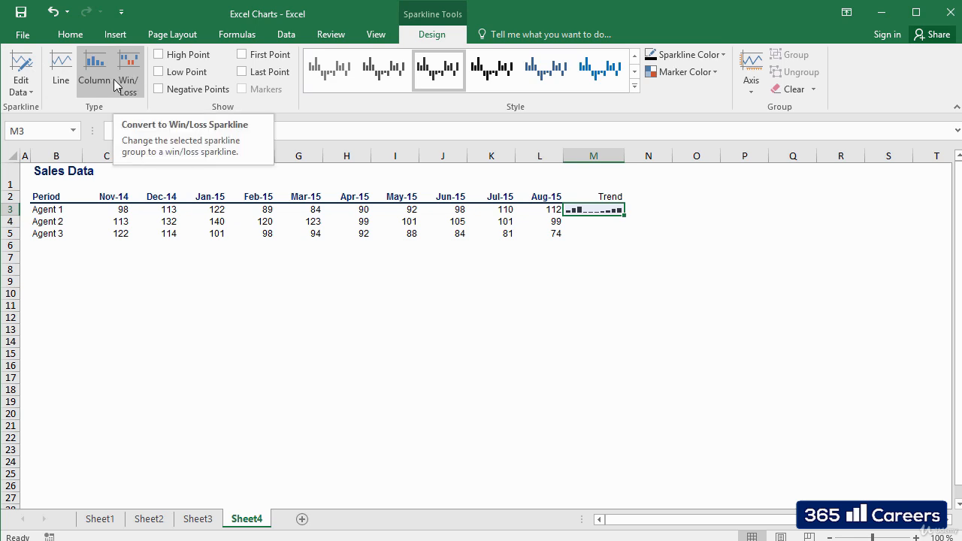
pyautogui.click(127, 85)
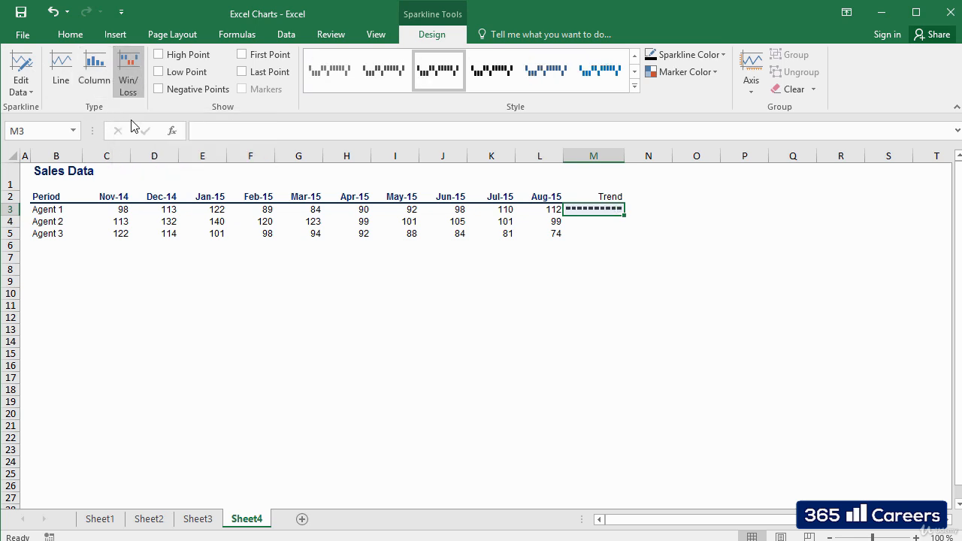
pyautogui.click(95, 74)
pyautogui.click(67, 75)
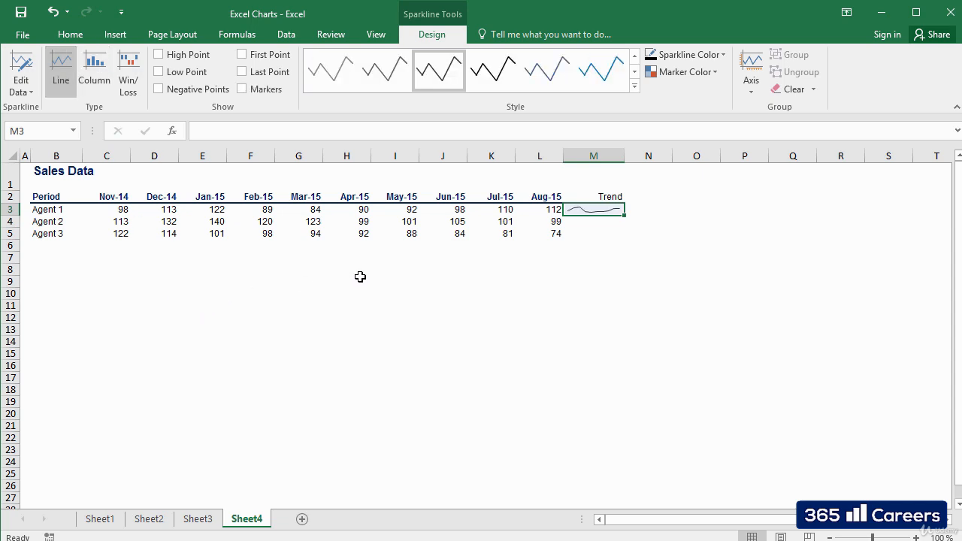
# - Copy the line sparkline from M3 into M4:M5 for Agent 2 and Agent 3
pyautogui.click(593, 261)
pyautogui.click(602, 209)
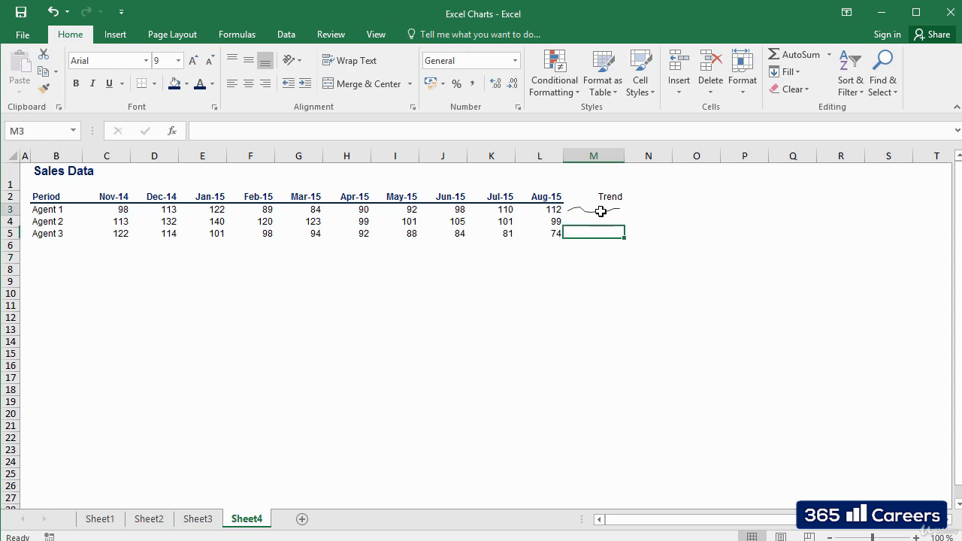
pyautogui.hotkey('ctrl', 'c')
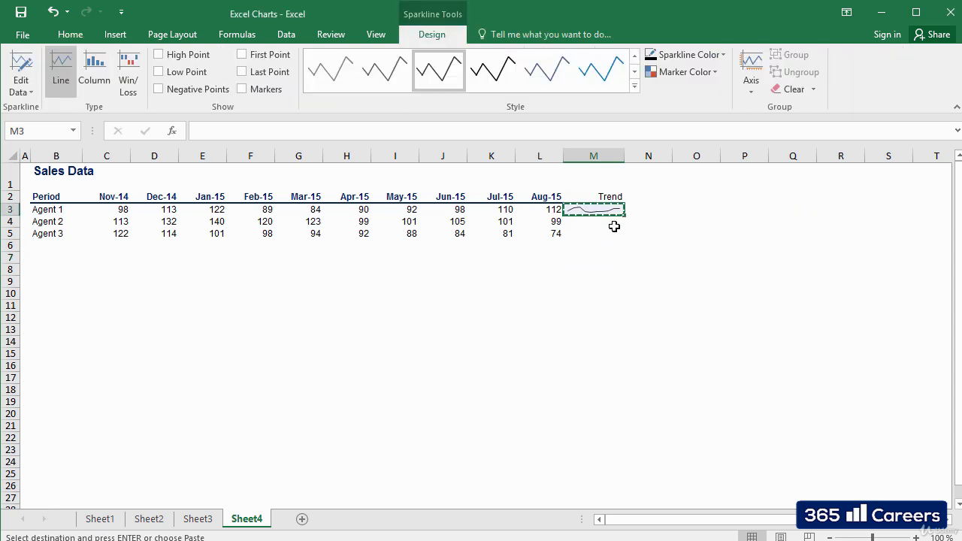
pyautogui.moveTo(614, 225); pyautogui.dragTo(615, 229)
pyautogui.hotkey('ctrl', 'v')
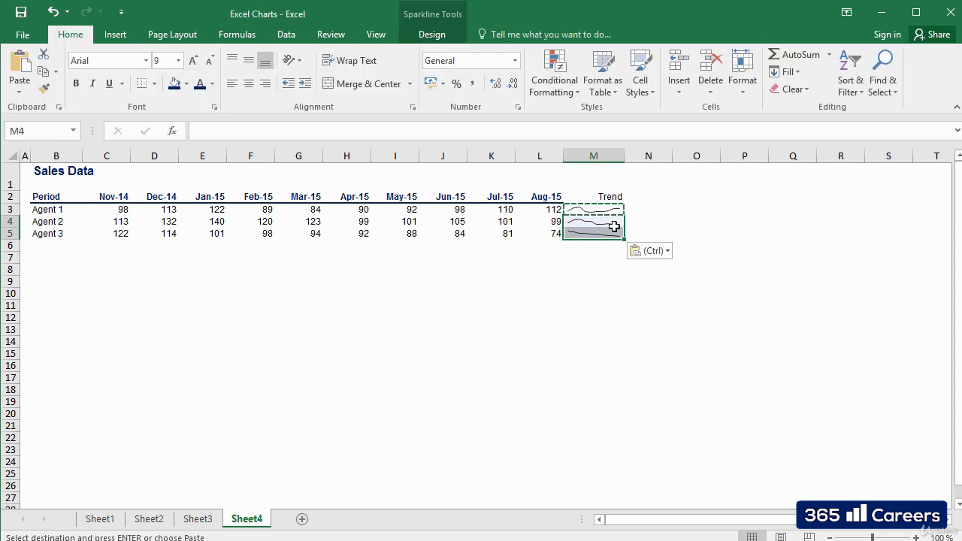
pyautogui.click(587, 280)
pyautogui.moveTo(601, 227); pyautogui.dragTo(601, 234)
pyautogui.click(601, 284)
pyautogui.click(612, 256)
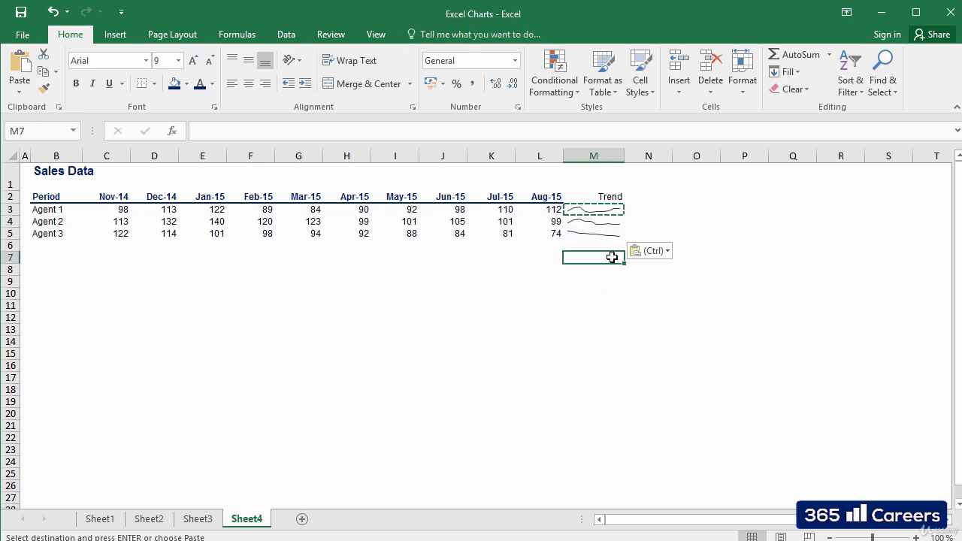
# - Clear only the selected Agent 1 sparkline from cell M3
pyautogui.click(612, 209)
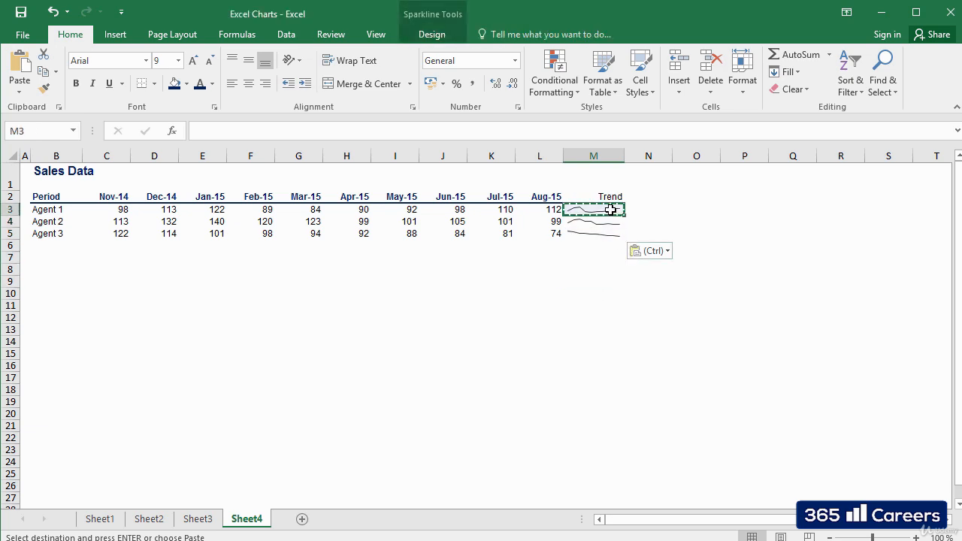
pyautogui.click(438, 32)
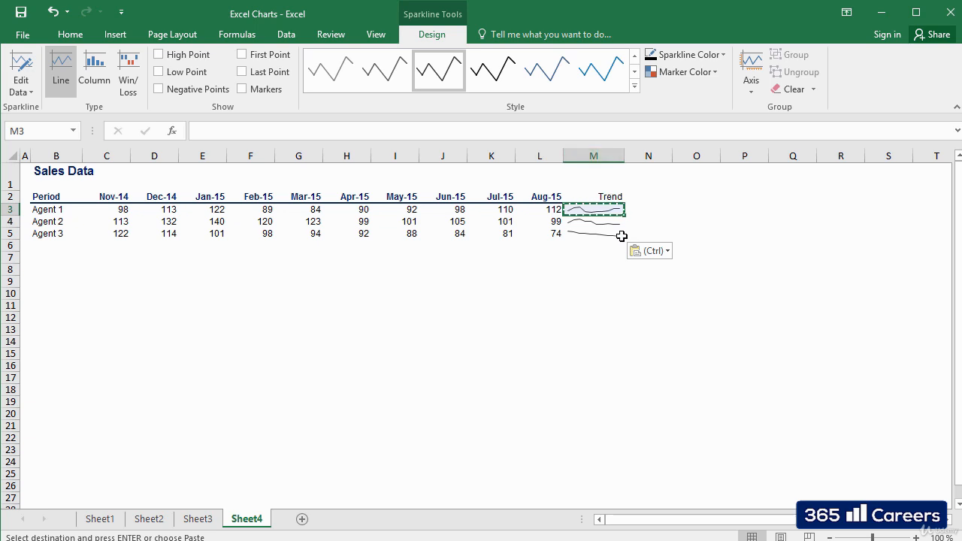
pyautogui.click(594, 156)
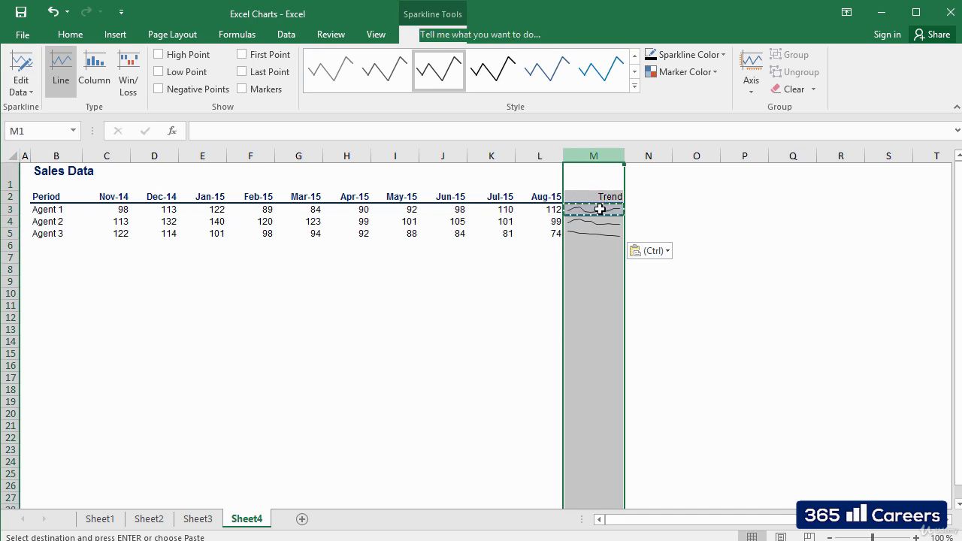
pyautogui.click(601, 211)
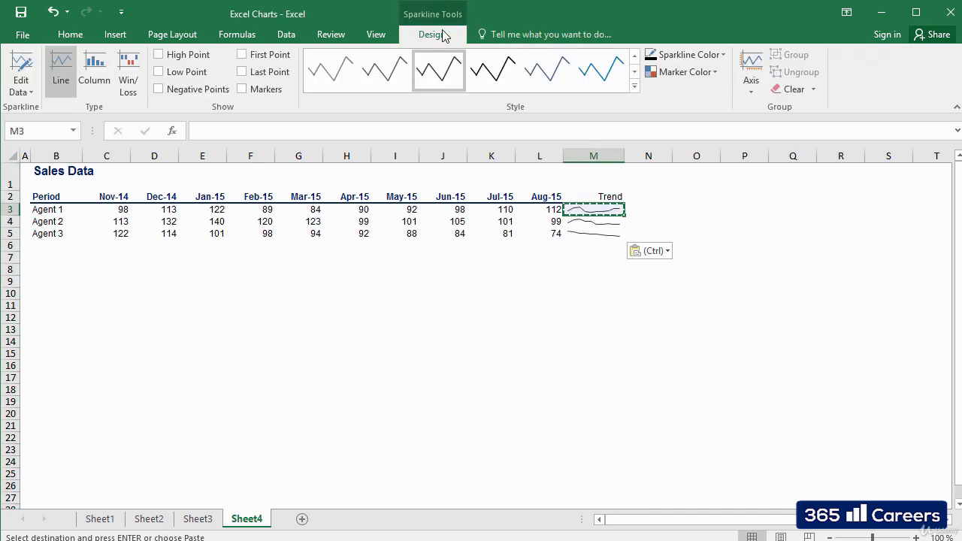
pyautogui.click(813, 89)
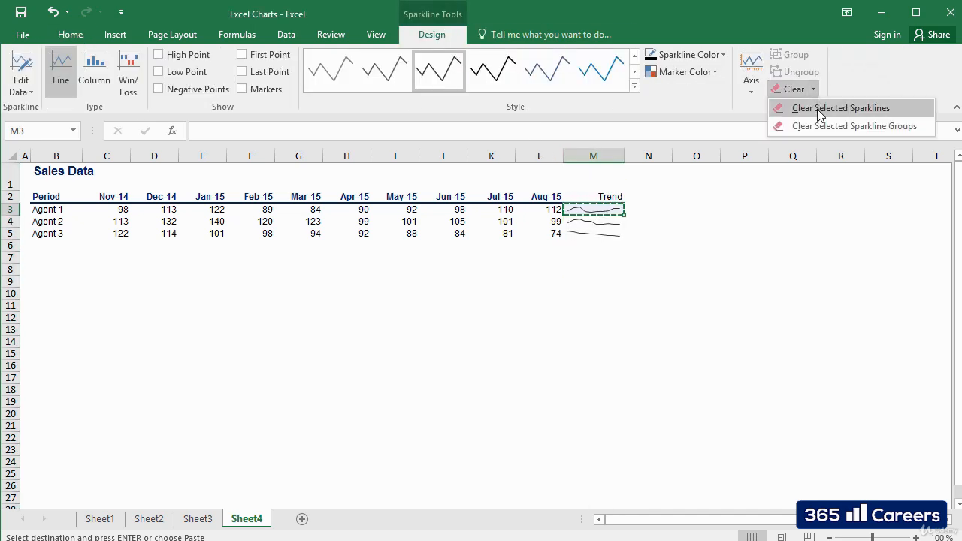
pyautogui.click(818, 110)
pyautogui.click(684, 272)
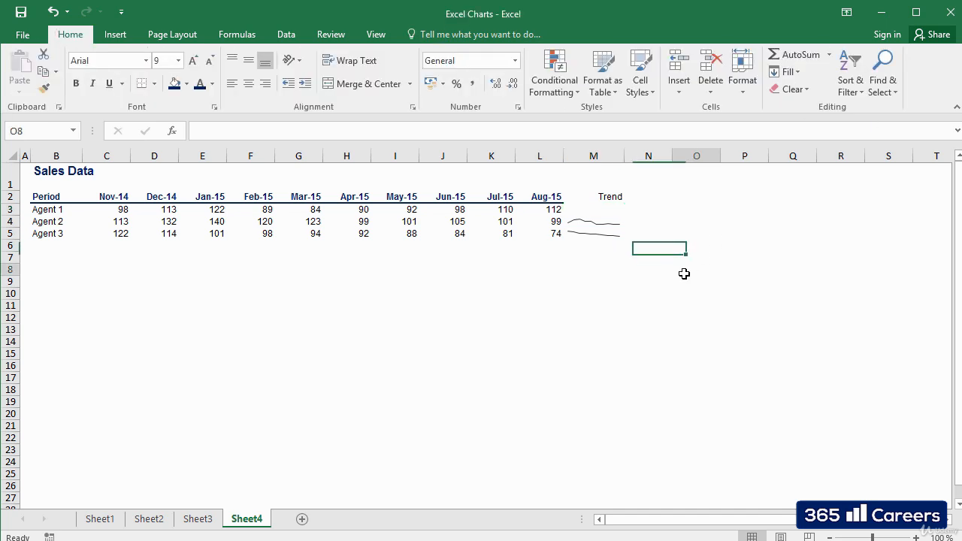
# - Undo the clearing of the Agent 1 sparkline and cancel any pending copy selection
pyautogui.click(609, 211)
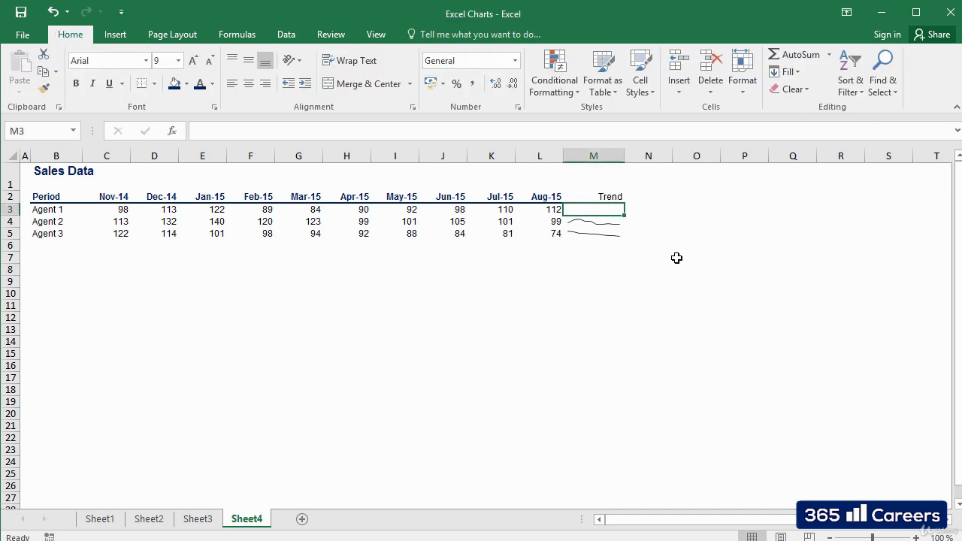
pyautogui.hotkey('ctrl', 'z')
pyautogui.hotkey('ctrl', 'c')
pyautogui.click(647, 282)
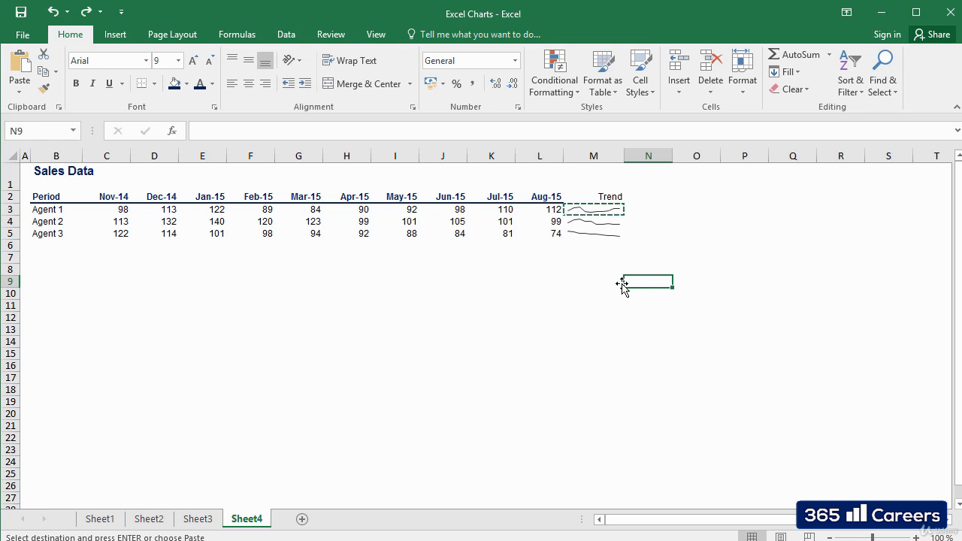
pyautogui.press('Escape')
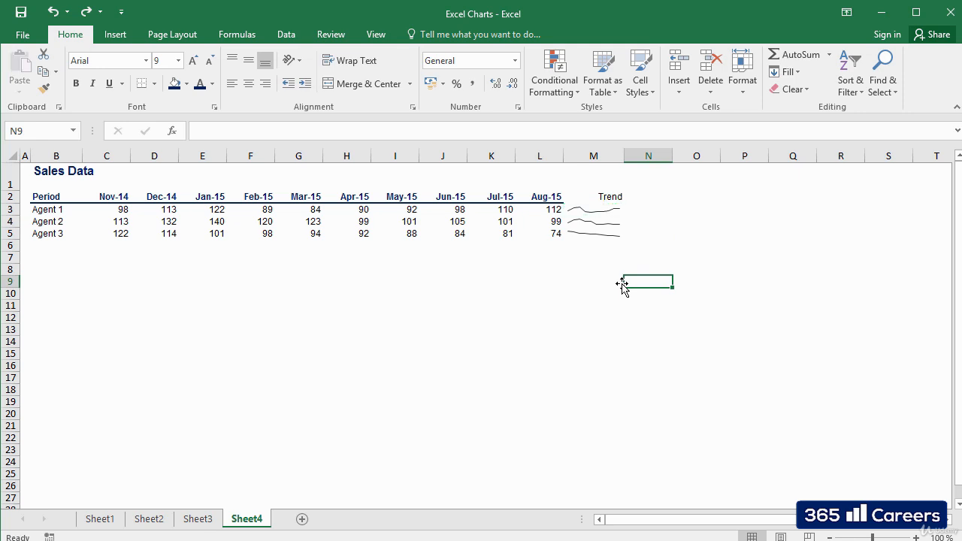